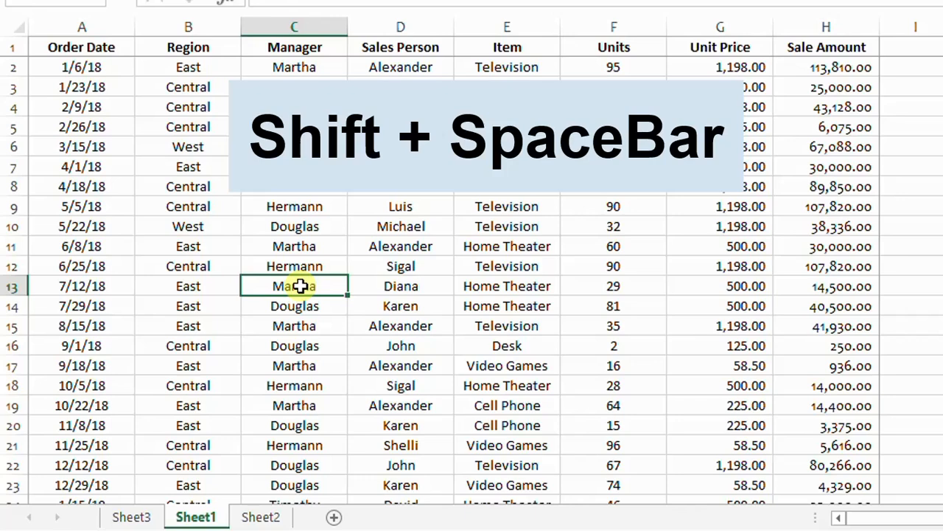
Select the whole of row 13, then the whole Manager column C, and deselect
{"action": "key", "text": "shift+space"}
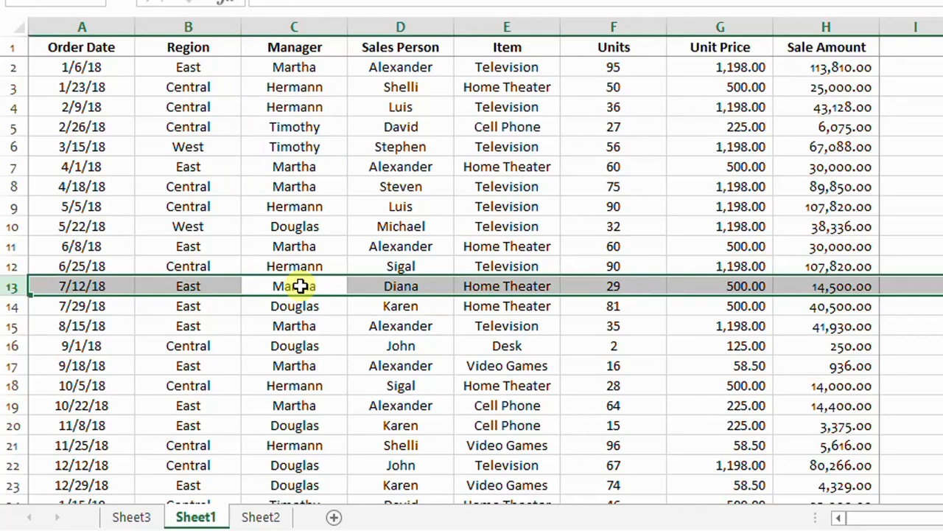
{"action": "left_click", "coordinate": [318, 226]}
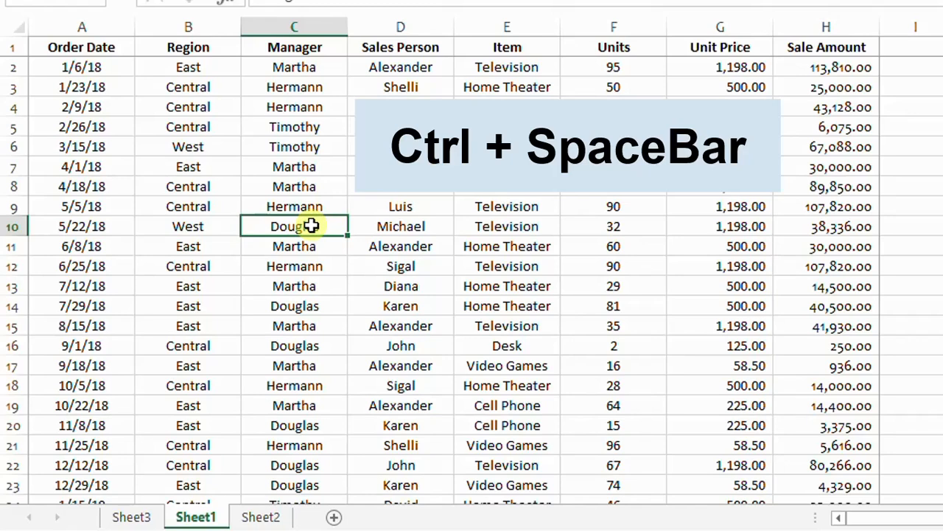
{"action": "key", "text": "ctrl+space"}
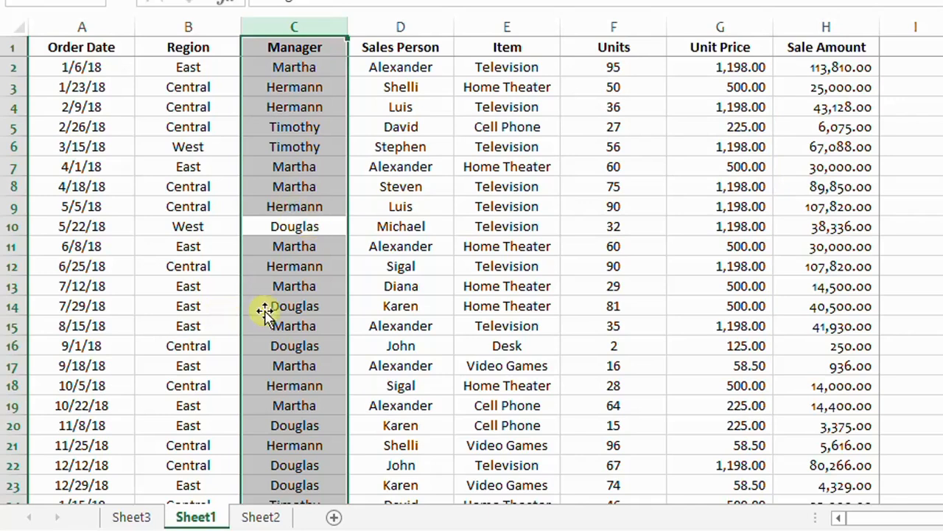
{"action": "left_click", "coordinate": [400, 306]}
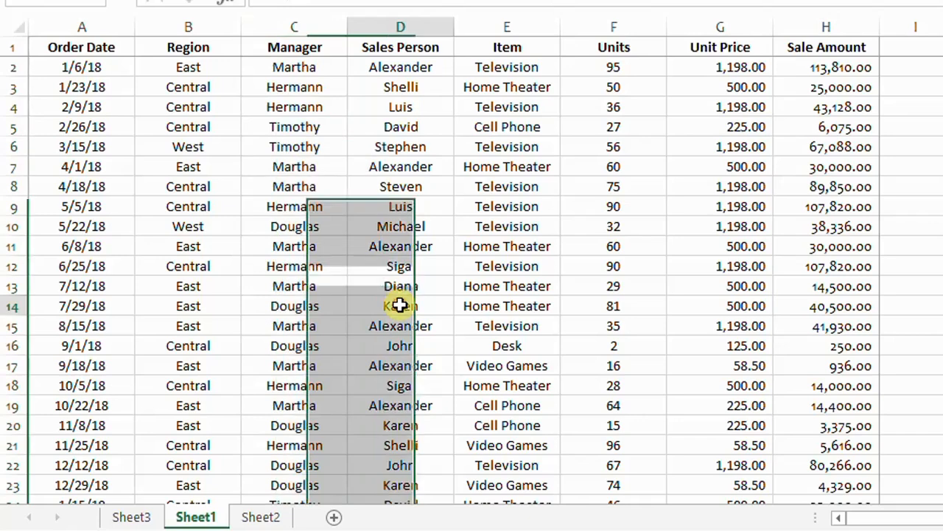
Select row 13 and insert several blank rows above it
{"action": "left_click", "coordinate": [308, 286]}
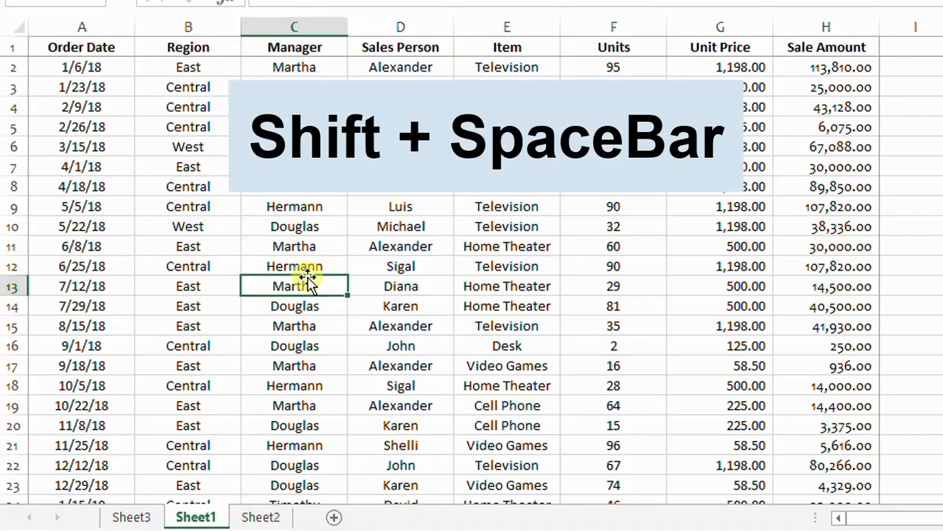
{"action": "key", "text": "shift+space"}
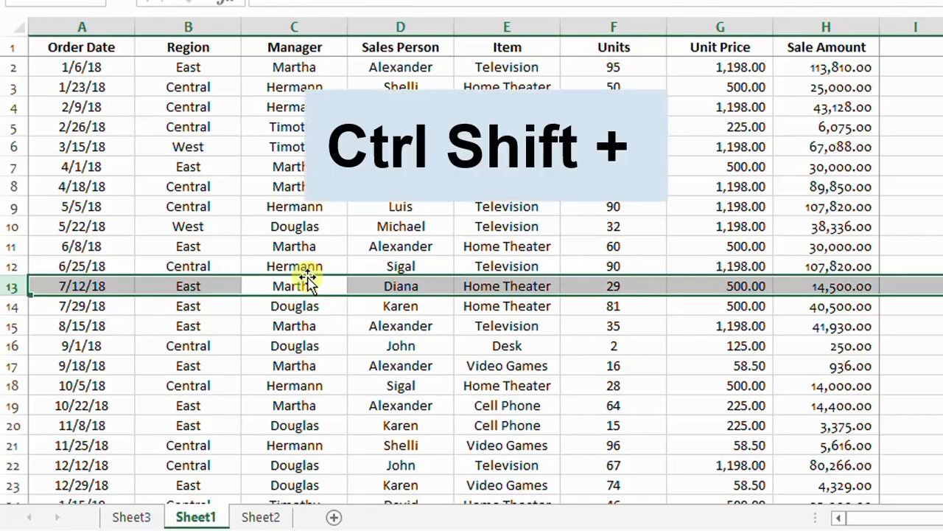
{"action": "key", "text": "ctrl+shift+plus"}
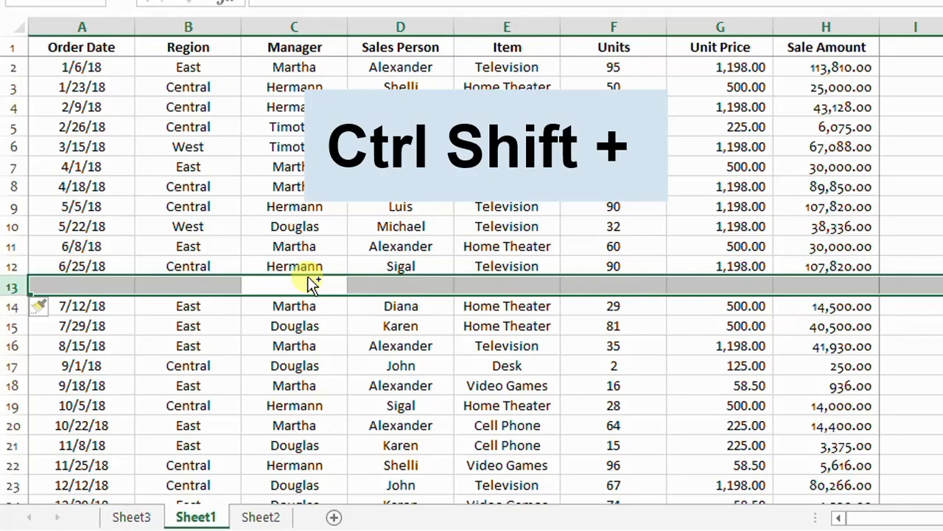
{"action": "key", "text": "ctrl+shift+plus"}
{"action": "key", "text": "ctrl+shift+plus"}
{"action": "key", "text": "ctrl+shift+plus"}
{"action": "key", "text": "ctrl+shift+plus"}
{"action": "key", "text": "ctrl+shift+plus"}
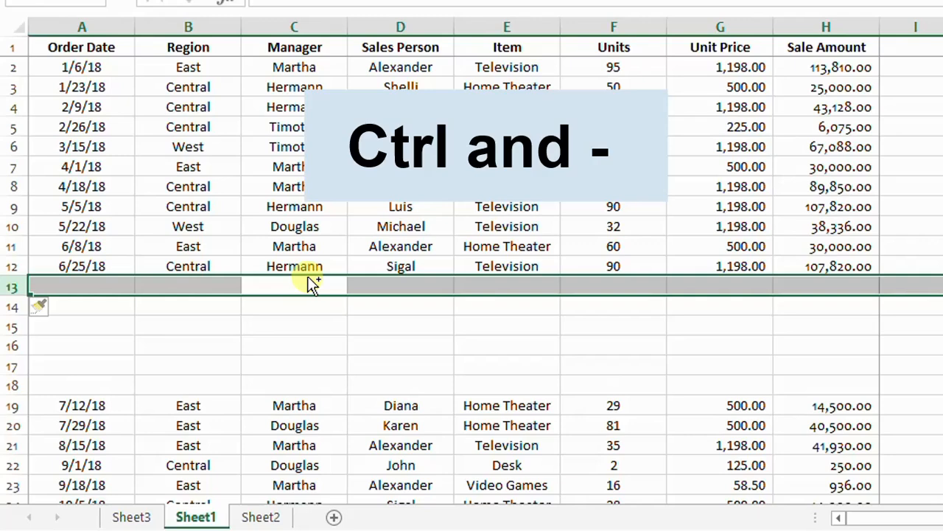
Delete four of the inserted blank rows, keeping the selection at row 13
{"action": "key", "text": "ctrl+minus"}
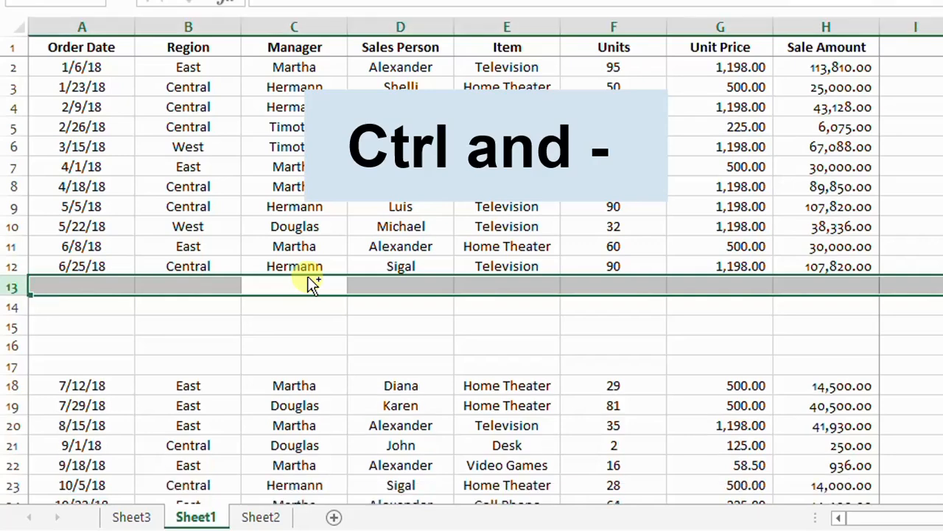
{"action": "key", "text": "ctrl+minus"}
{"action": "key", "text": "ctrl+minus"}
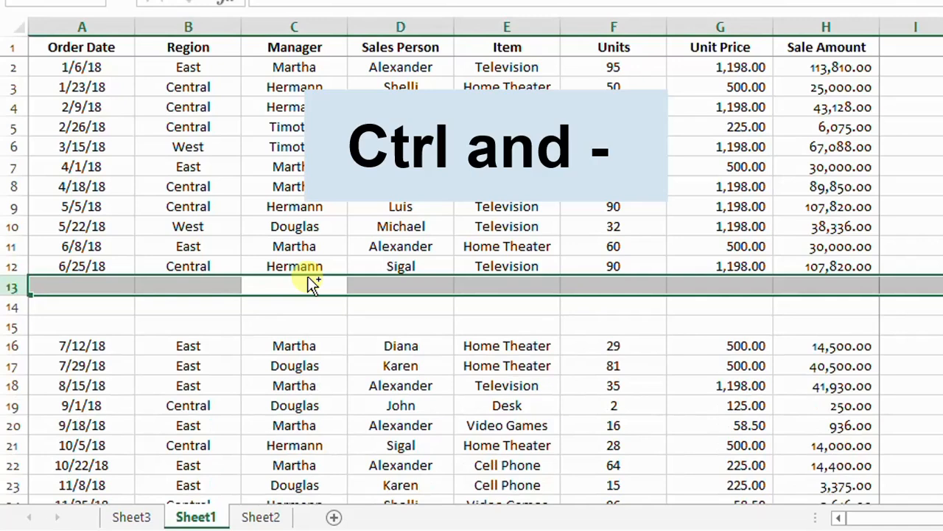
{"action": "key", "text": "ctrl+minus"}
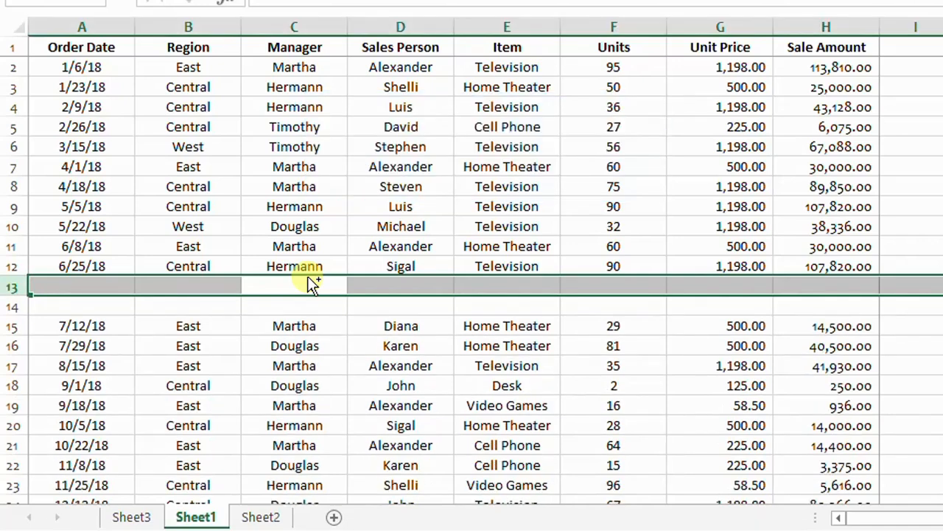
Select the Sales Person column D and insert four blank columns before it
{"action": "left_click", "coordinate": [311, 266]}
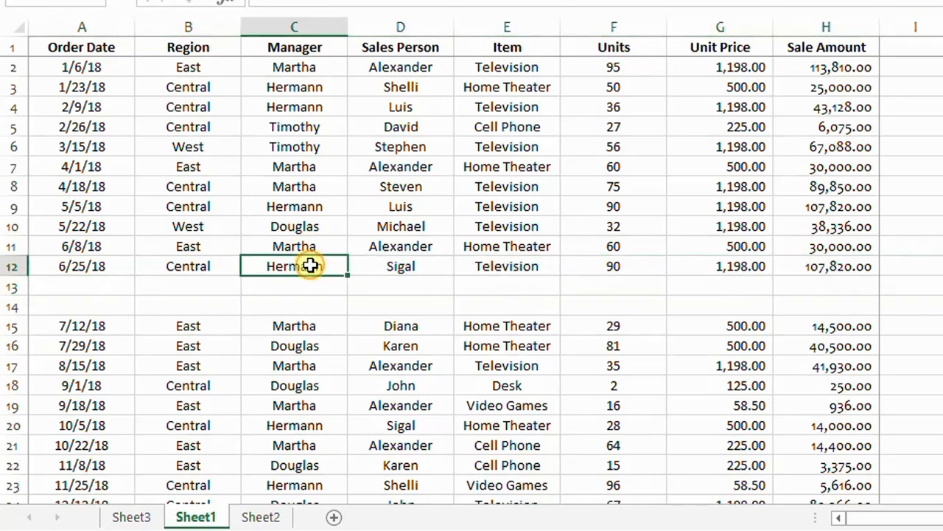
{"action": "left_click", "coordinate": [411, 187]}
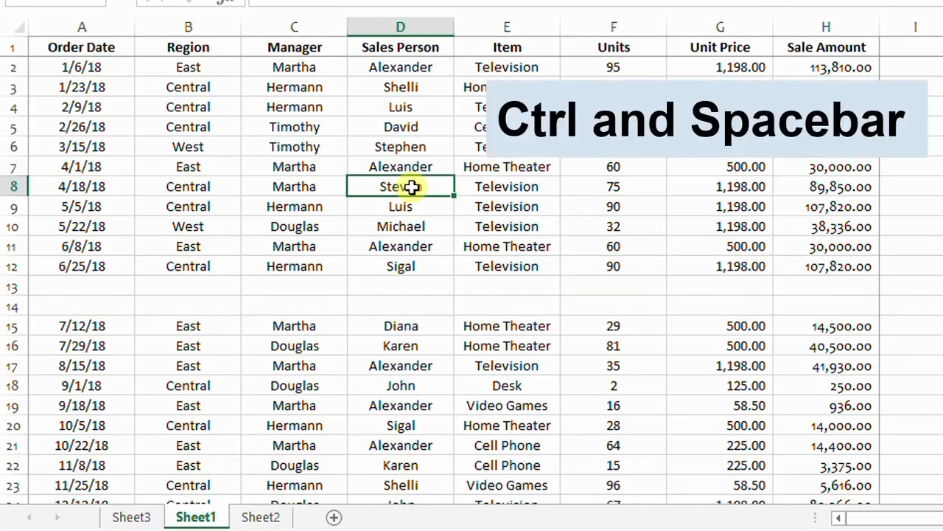
{"action": "key", "text": "ctrl+space"}
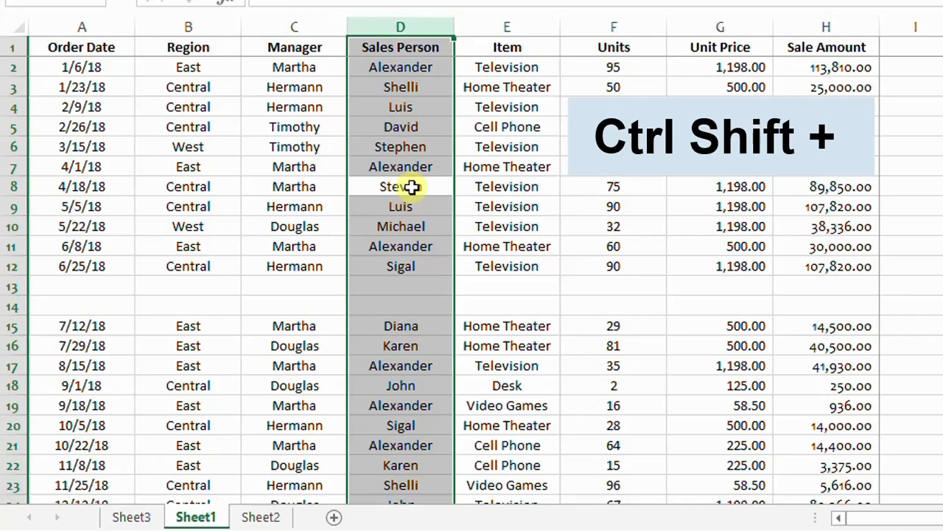
{"action": "key", "text": "ctrl+shift+plus"}
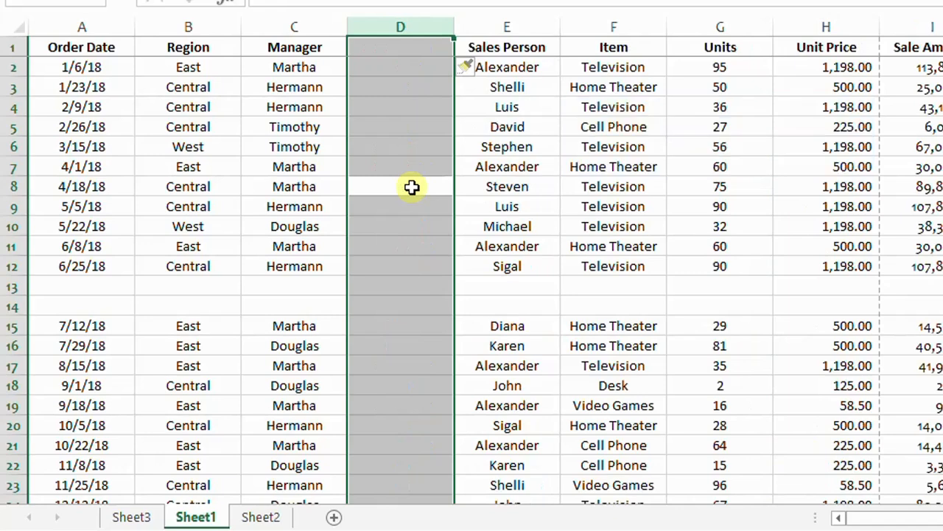
{"action": "key", "text": "ctrl+shift+plus"}
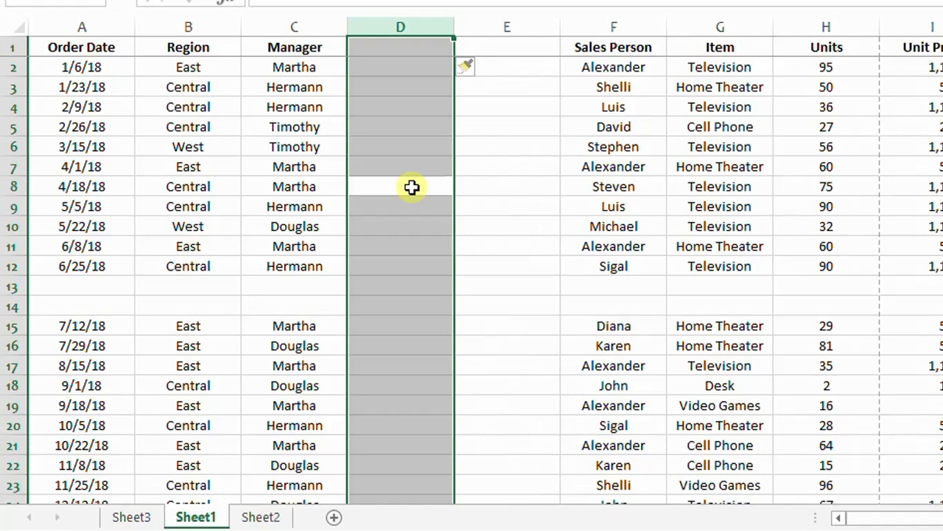
{"action": "key", "text": "ctrl+shift+plus"}
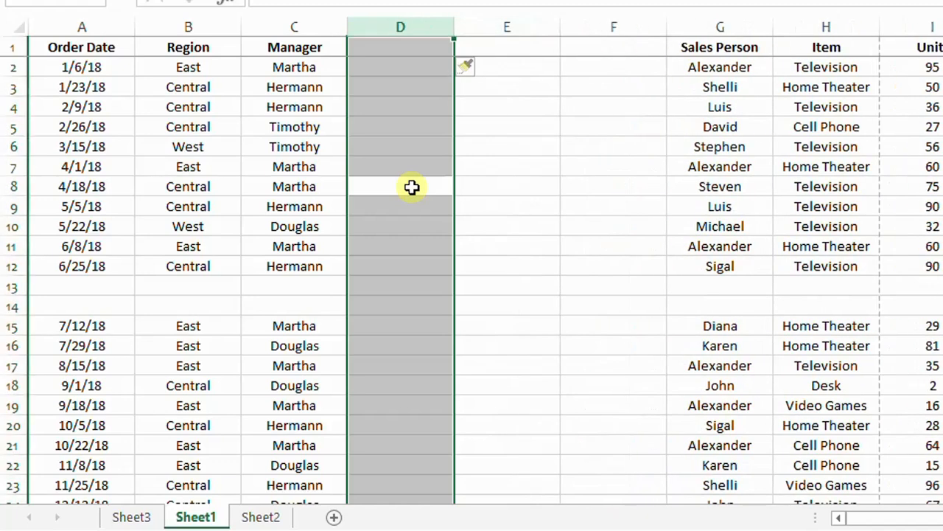
{"action": "key", "text": "ctrl+shift+plus"}
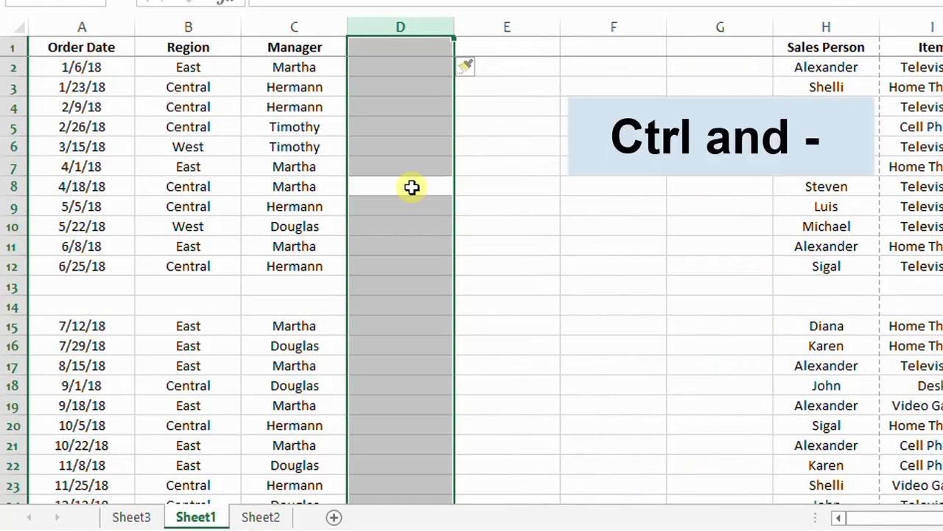
Delete the four inserted blank columns
{"action": "key", "text": "ctrl+minus"}
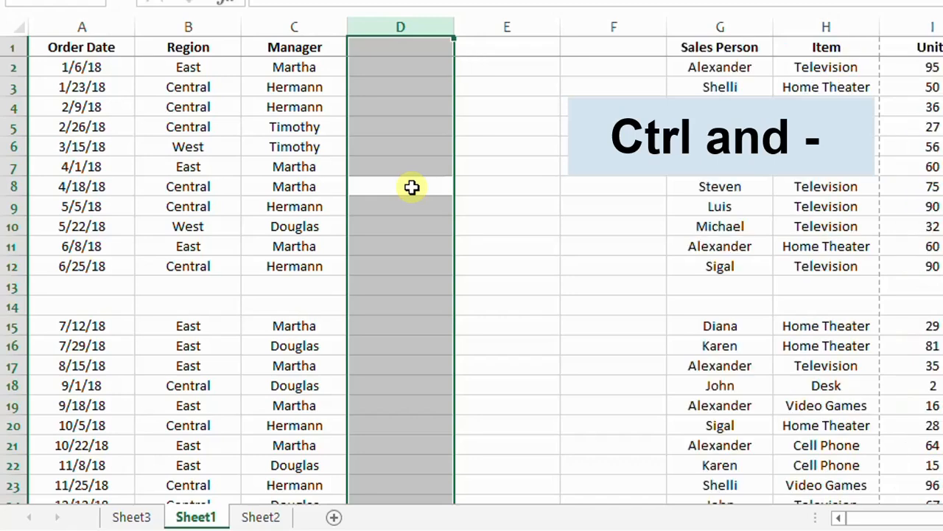
{"action": "key", "text": "ctrl+minus"}
{"action": "key", "text": "ctrl+minus"}
{"action": "key", "text": "ctrl+minus"}
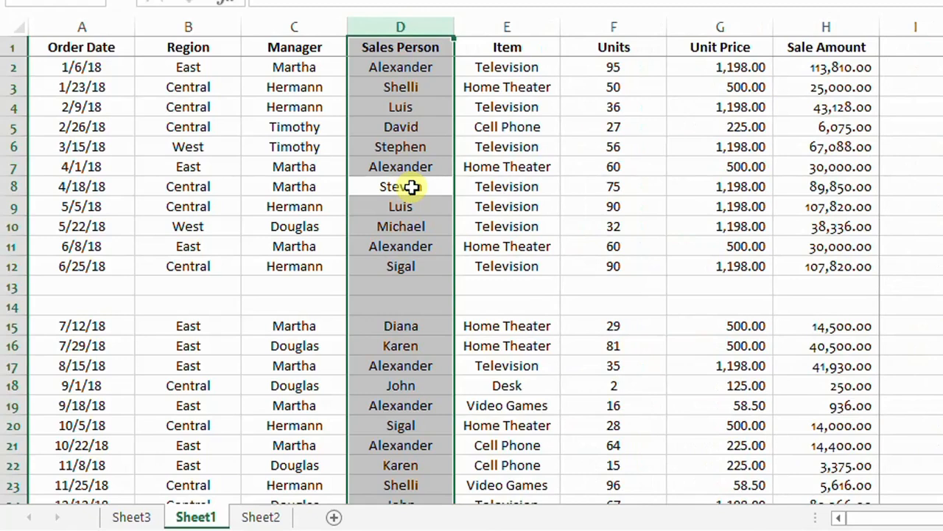
Select the two blank rows 13 and 14 and delete them
{"action": "left_click", "coordinate": [81, 287]}
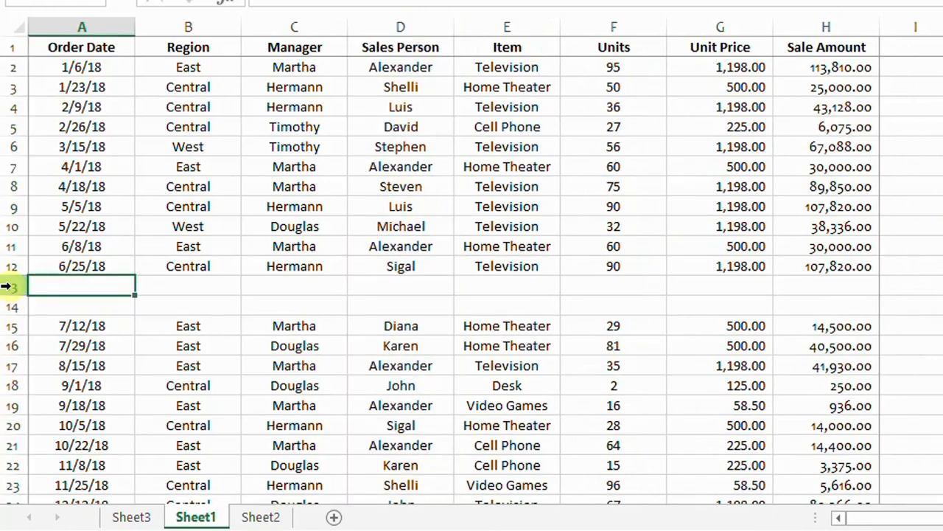
{"action": "left_click_drag", "start_coordinate": [6, 287], "coordinate": [12, 301]}
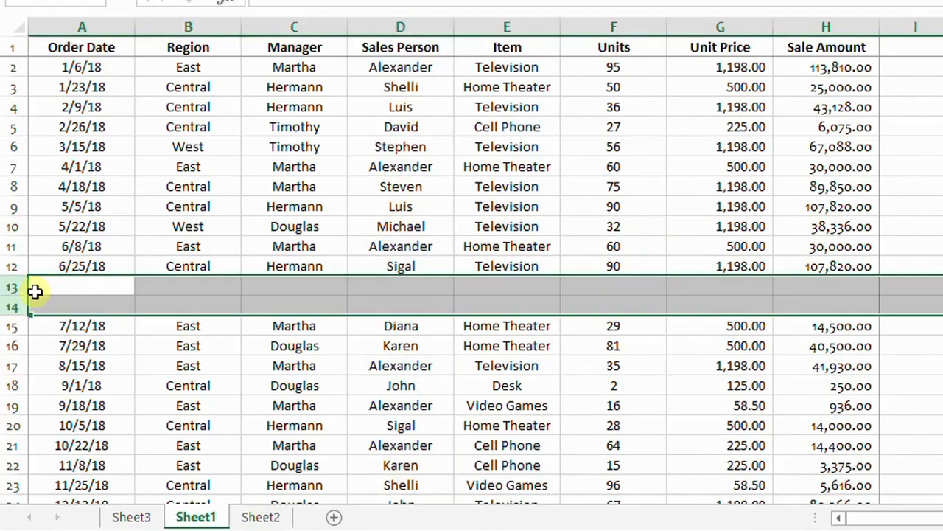
{"action": "left_click", "coordinate": [35, 289]}
{"action": "left_click_drag", "start_coordinate": [10, 285], "coordinate": [15, 302]}
{"action": "right_click", "coordinate": [13, 294]}
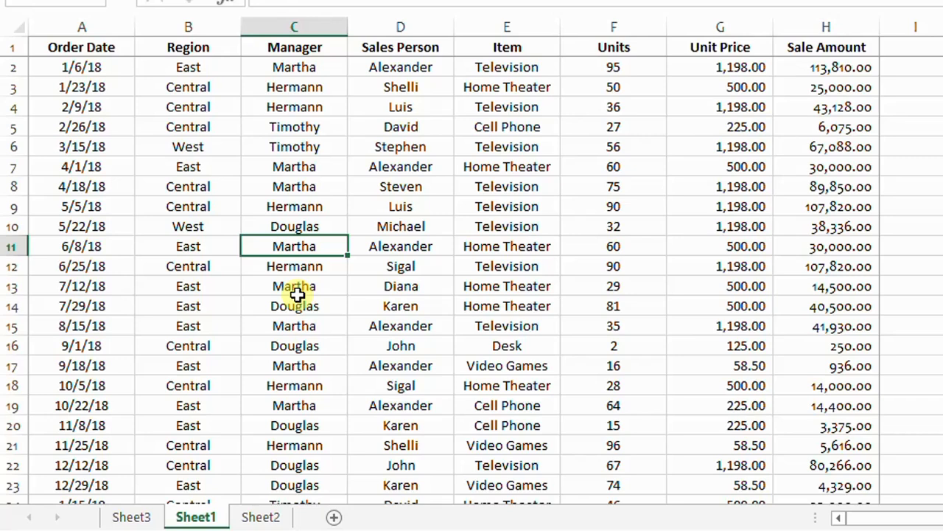
Select the cell range A11:H11, then the range B19:D19
{"action": "left_click_drag", "start_coordinate": [81, 246], "coordinate": [832, 246]}
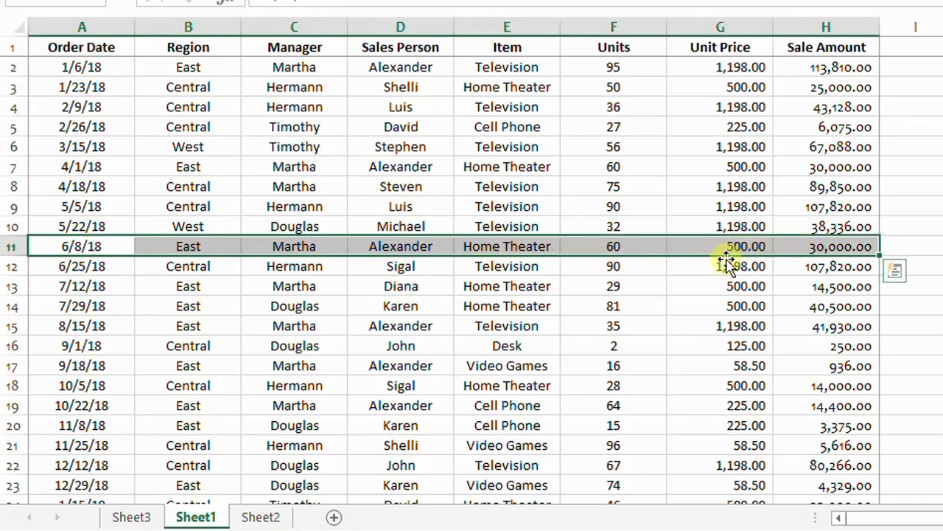
{"action": "left_click", "coordinate": [295, 270]}
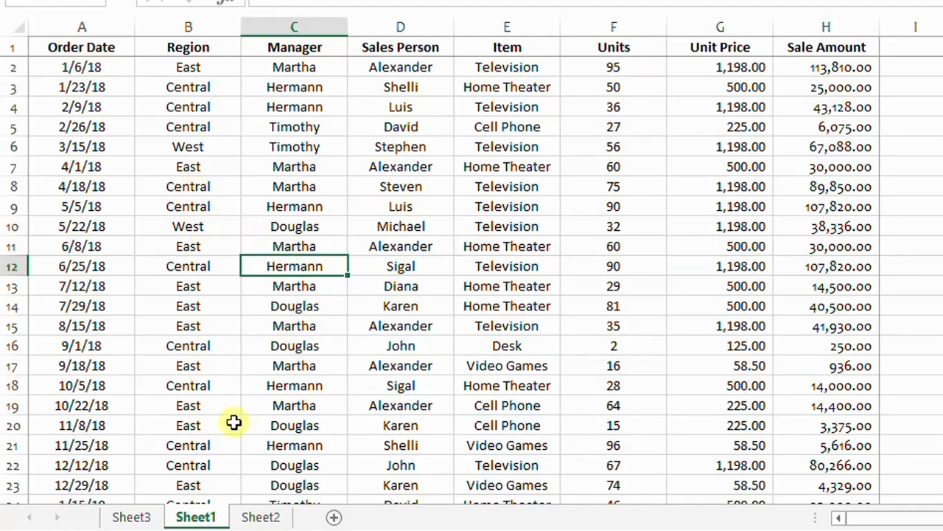
{"action": "left_click", "coordinate": [369, 406]}
{"action": "left_click_drag", "start_coordinate": [177, 406], "coordinate": [399, 407]}
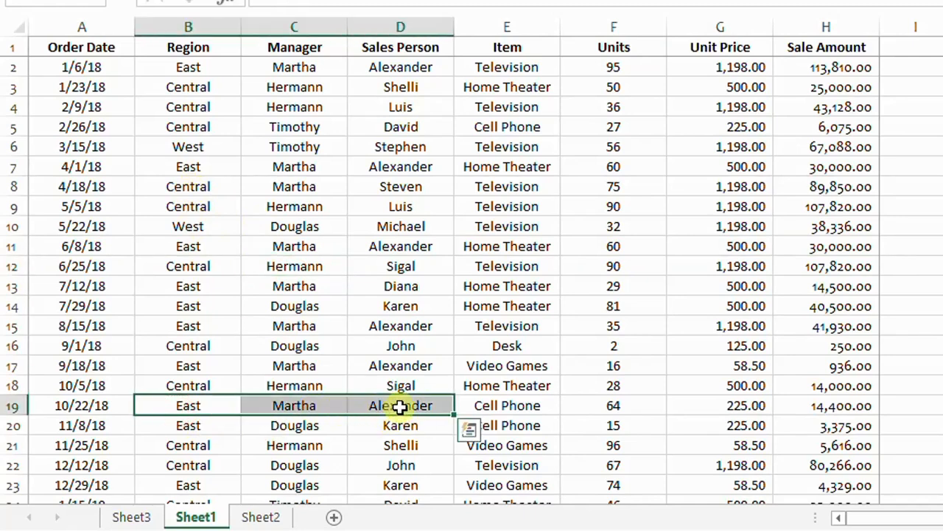
{"action": "left_click", "coordinate": [399, 406]}
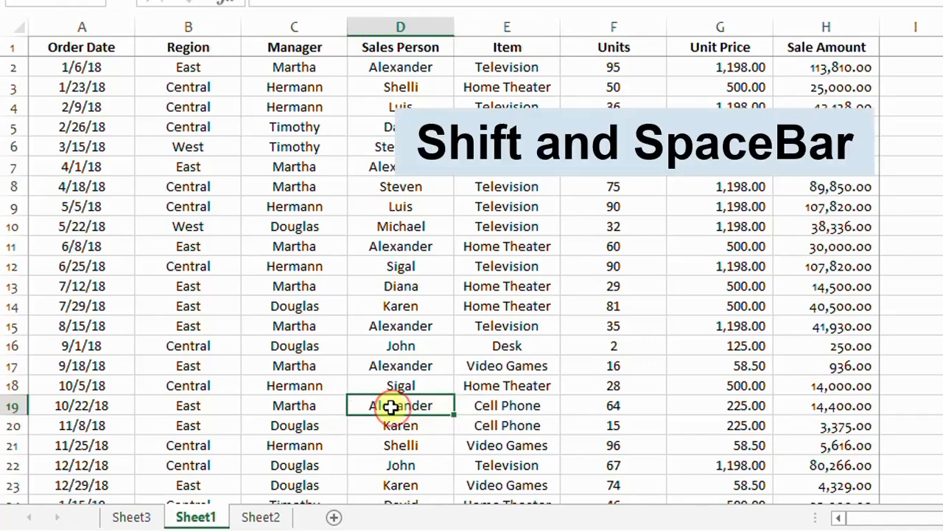
Try to move row 19 onto row 11, cancelling the replace prompt
{"action": "key", "text": "shift+space"}
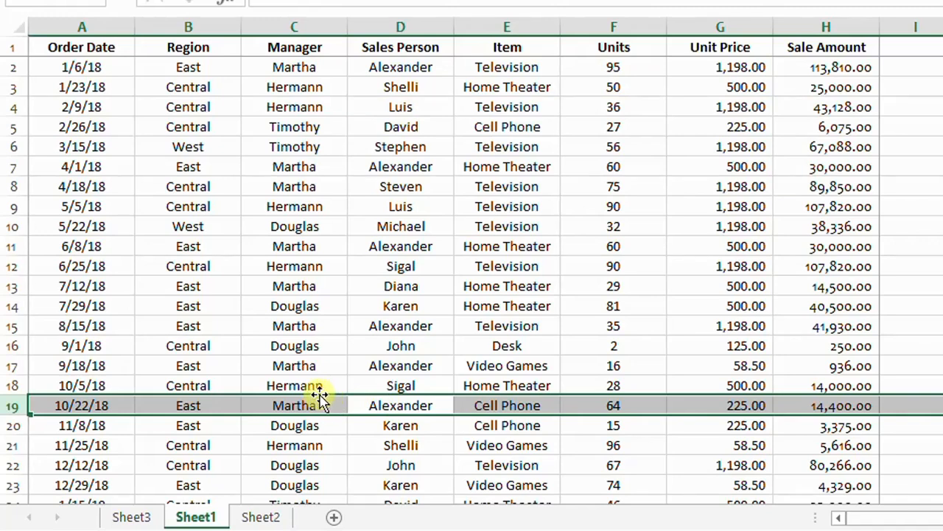
{"action": "left_click_drag", "start_coordinate": [324, 398], "coordinate": [415, 246]}
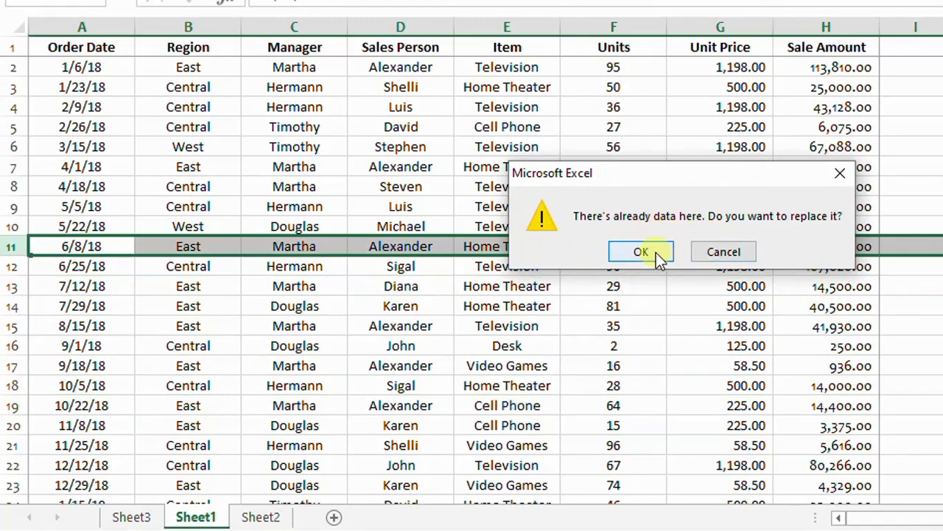
{"action": "left_click", "coordinate": [839, 175]}
{"action": "left_click", "coordinate": [365, 289]}
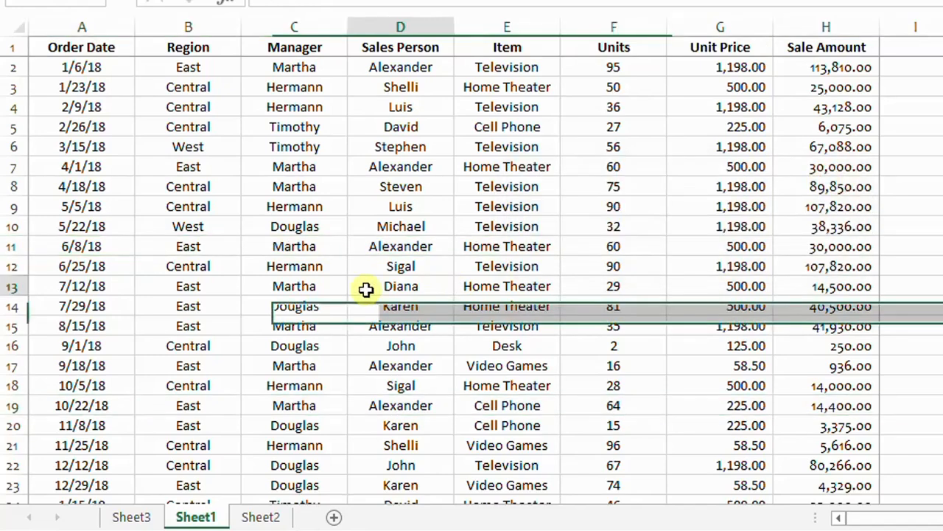
Insert a blank row at row 10 and move the 9/18/18 order row into it
{"action": "right_click", "coordinate": [12, 227]}
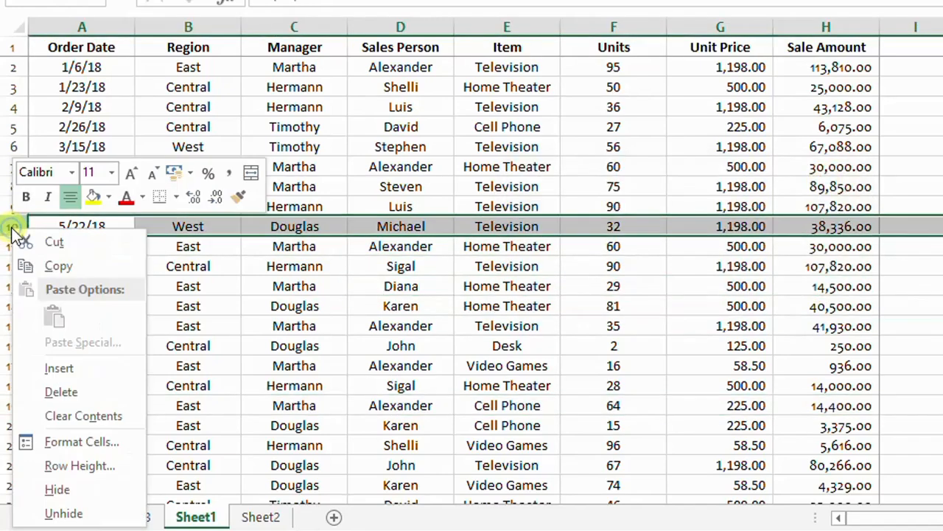
{"action": "left_click", "coordinate": [78, 377]}
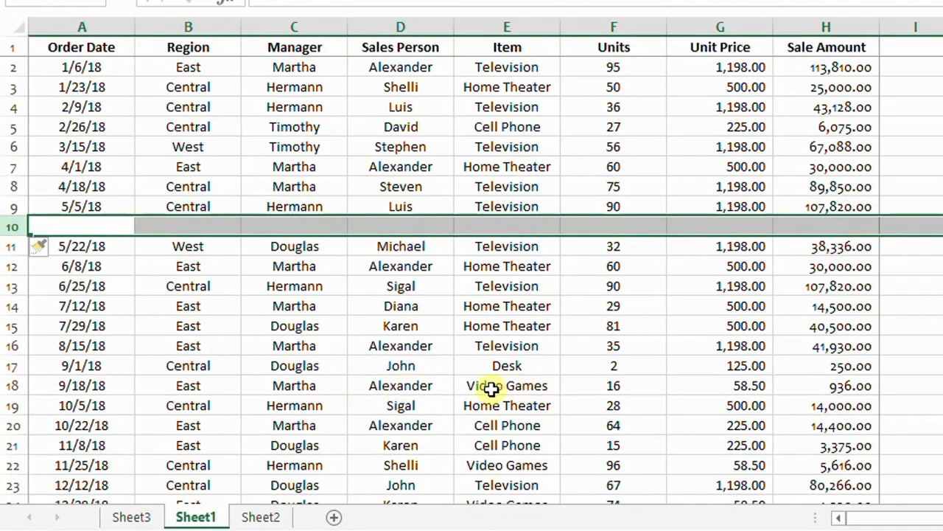
{"action": "left_click", "coordinate": [413, 390]}
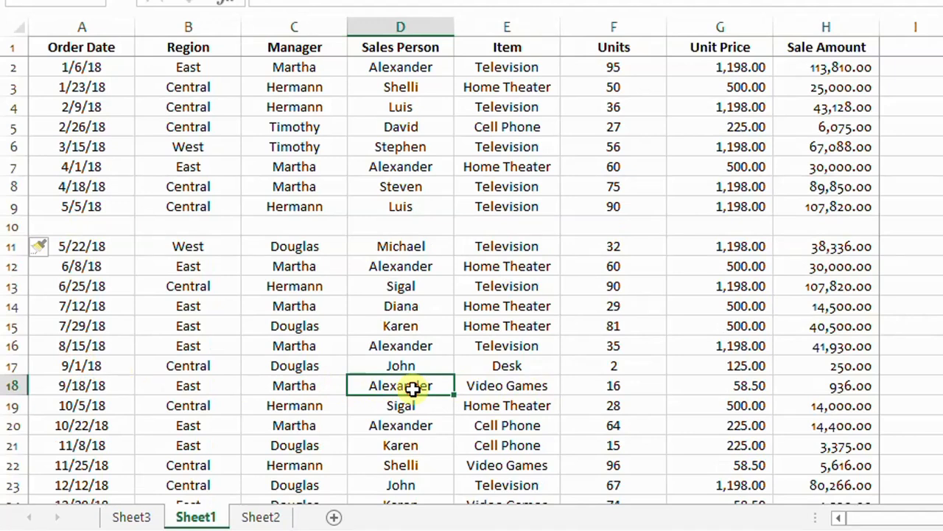
{"action": "key", "text": "shift+space"}
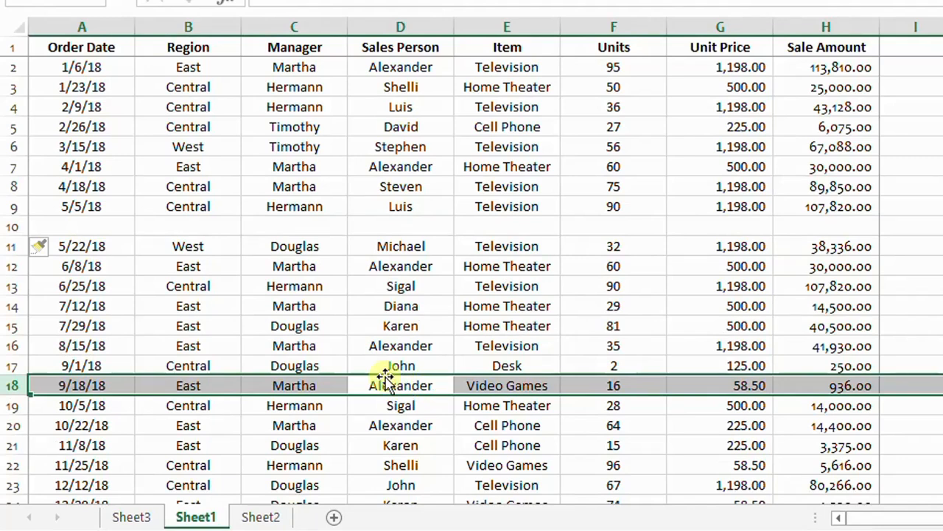
{"action": "left_click_drag", "start_coordinate": [329, 374], "coordinate": [335, 230]}
{"action": "left_click", "coordinate": [294, 385]}
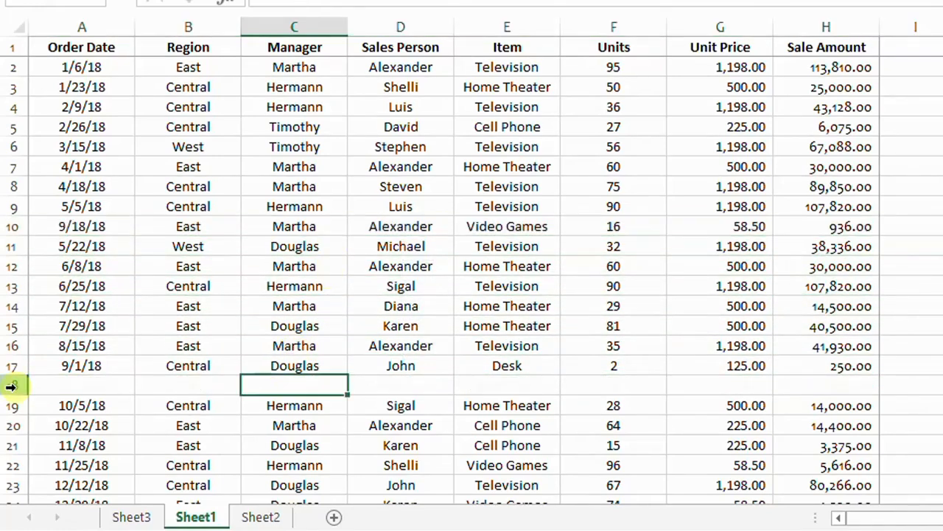
Delete the blank row 18
{"action": "right_click", "coordinate": [10, 386]}
{"action": "left_click", "coordinate": [67, 251]}
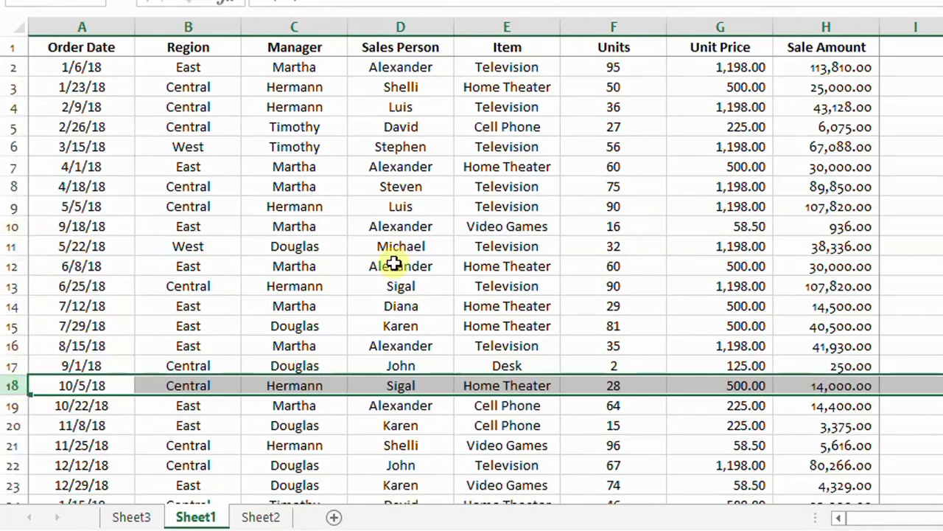
Try to move the Item column onto the Manager column, cancelling the replace prompt
{"action": "left_click", "coordinate": [378, 322]}
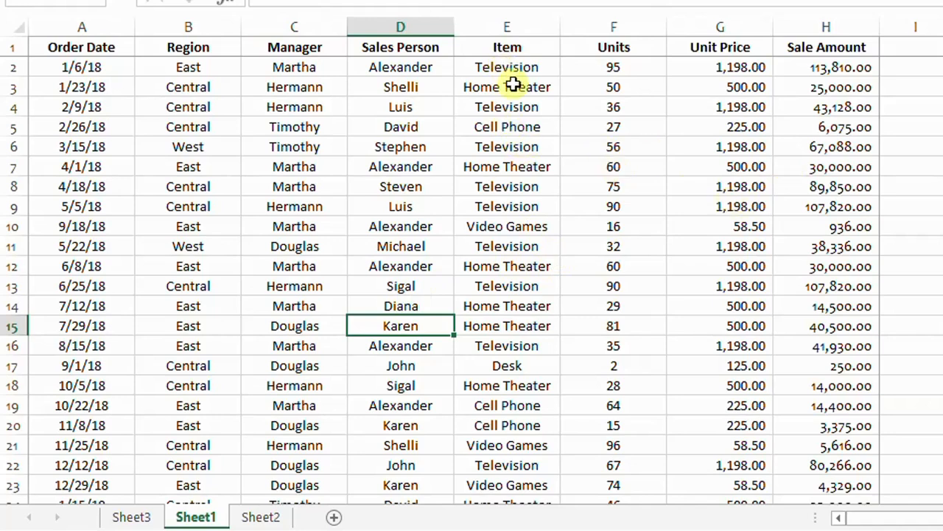
{"action": "left_click", "coordinate": [510, 49]}
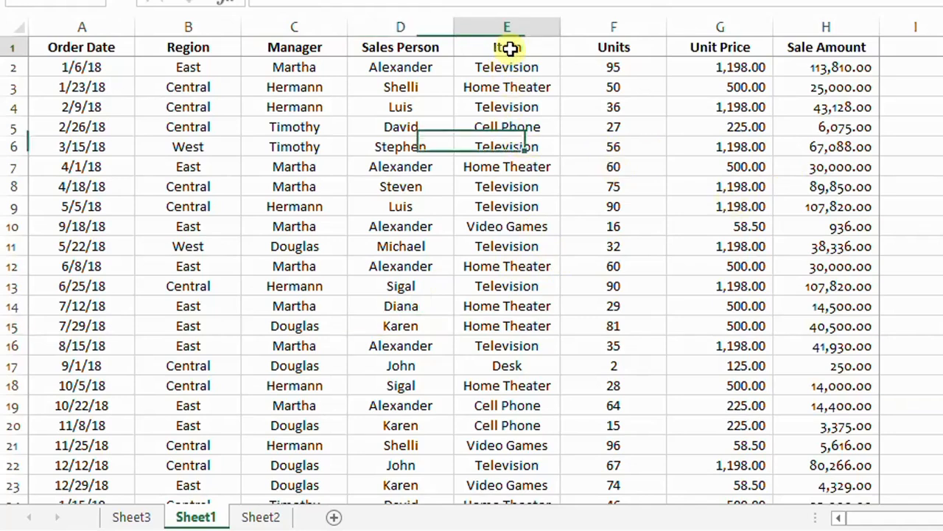
{"action": "left_click", "coordinate": [509, 287]}
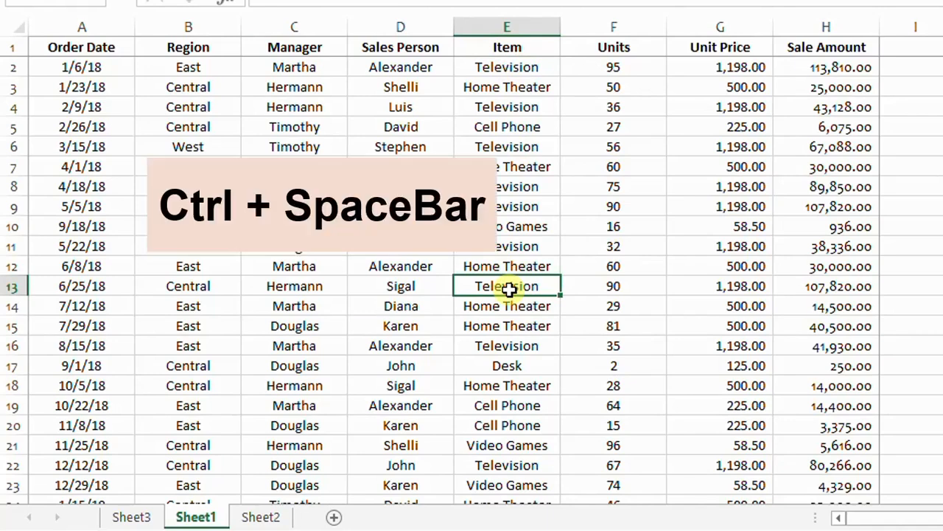
{"action": "key", "text": "ctrl+space"}
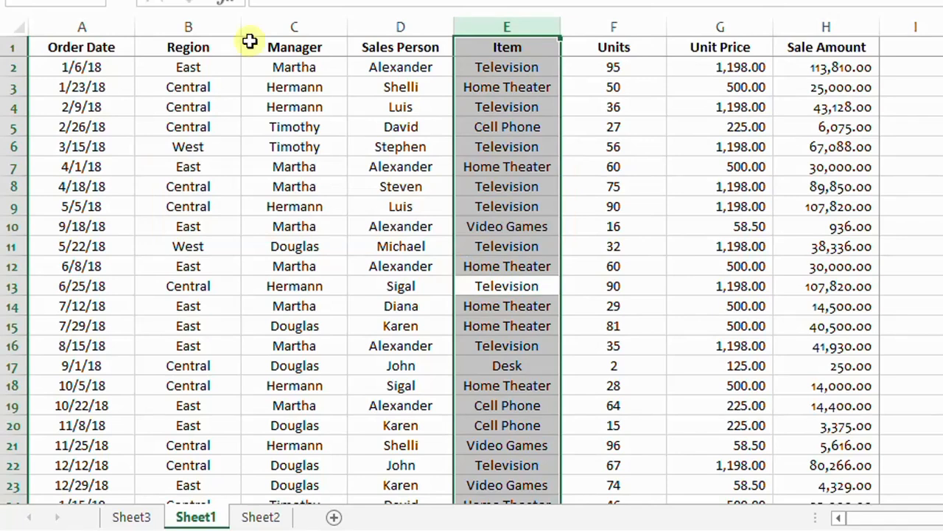
{"action": "mouse_move", "coordinate": [453, 274]}
{"action": "left_mouse_down"}
{"action": "mouse_move", "coordinate": [432, 263]}
{"action": "mouse_move", "coordinate": [324, 270]}
{"action": "mouse_move", "coordinate": [321, 260]}
{"action": "left_mouse_up"}
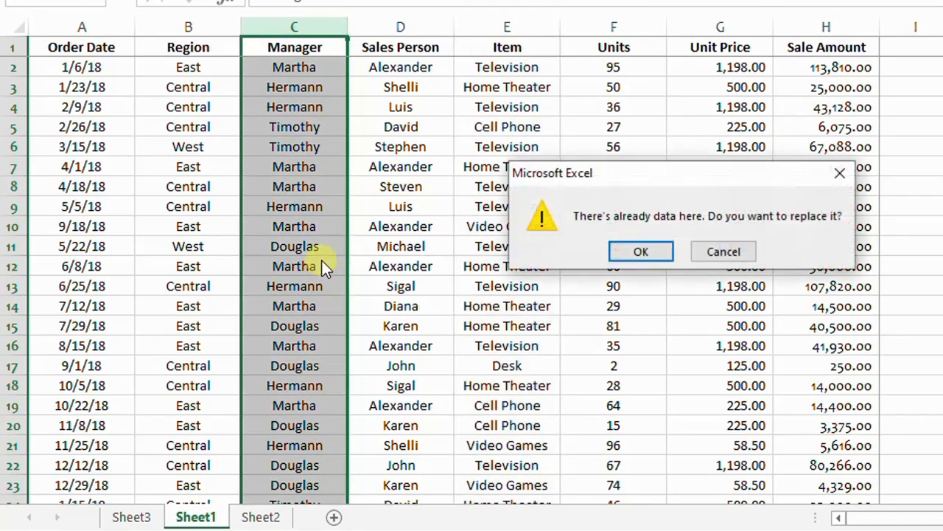
{"action": "left_click", "coordinate": [841, 177]}
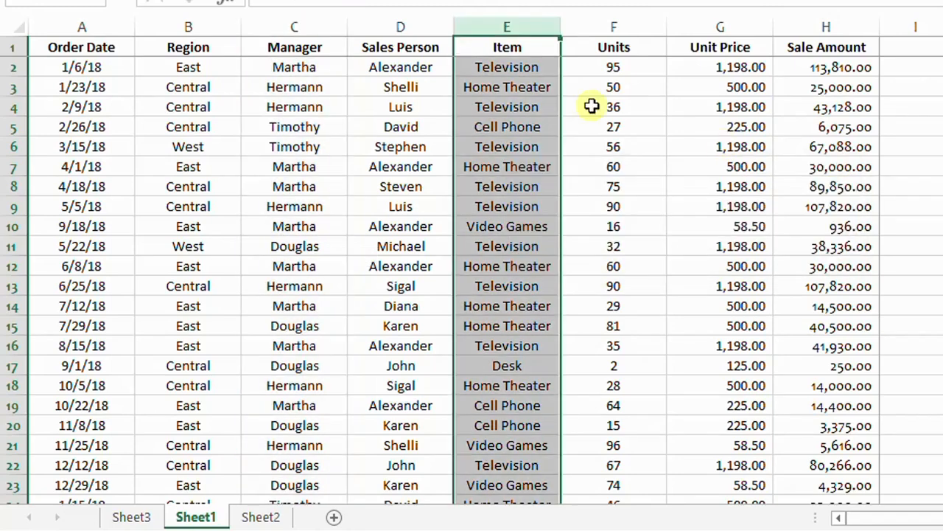
Insert a blank column at column C, before the Manager column
{"action": "left_click", "coordinate": [293, 26]}
{"action": "right_click", "coordinate": [292, 28]}
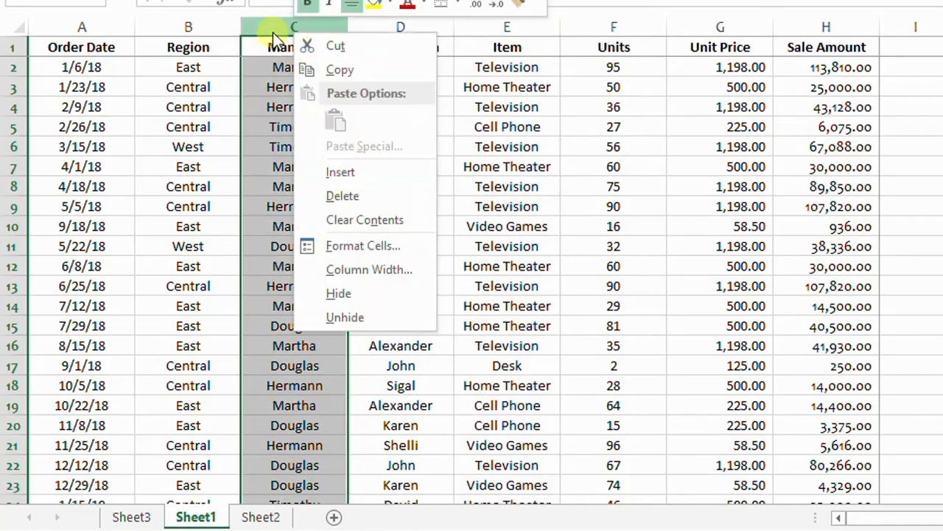
{"action": "left_click", "coordinate": [269, 22]}
{"action": "right_click", "coordinate": [273, 24]}
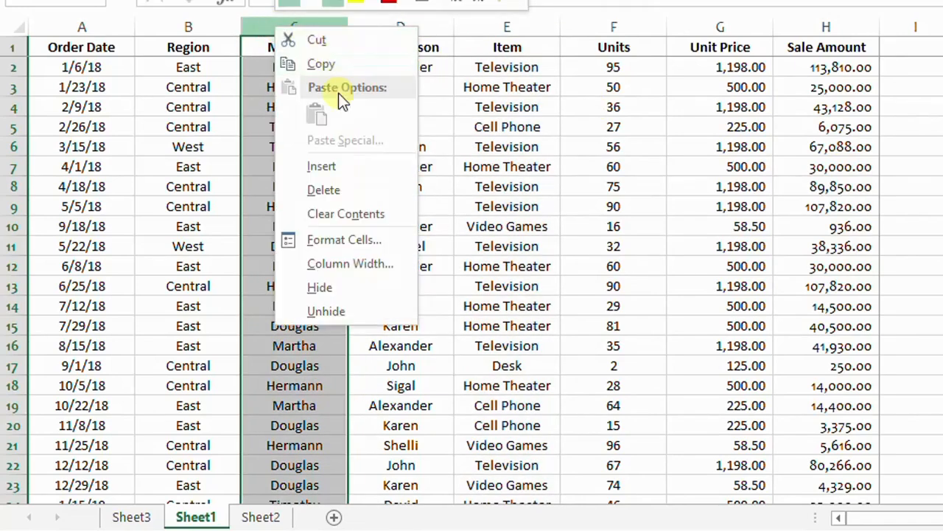
{"action": "key", "text": "Escape"}
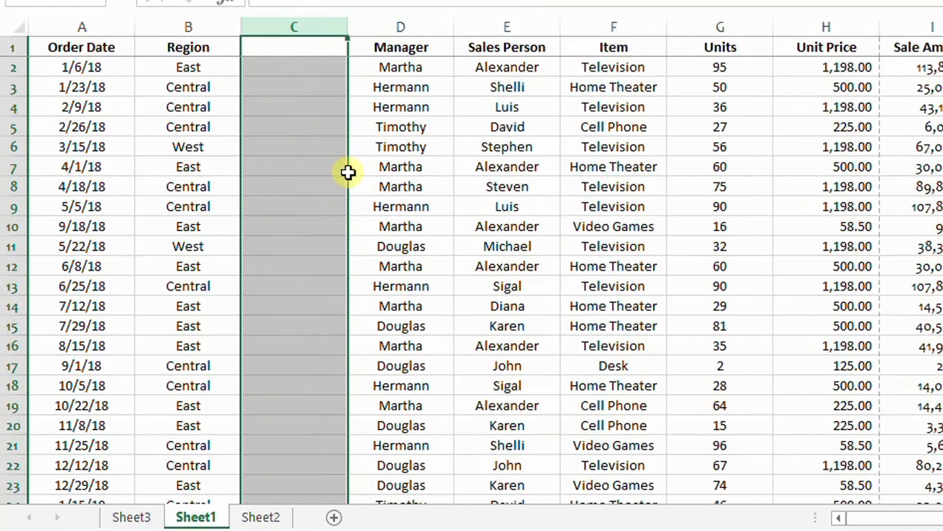
Select the Item column and move it into the blank column C
{"action": "left_click", "coordinate": [632, 149]}
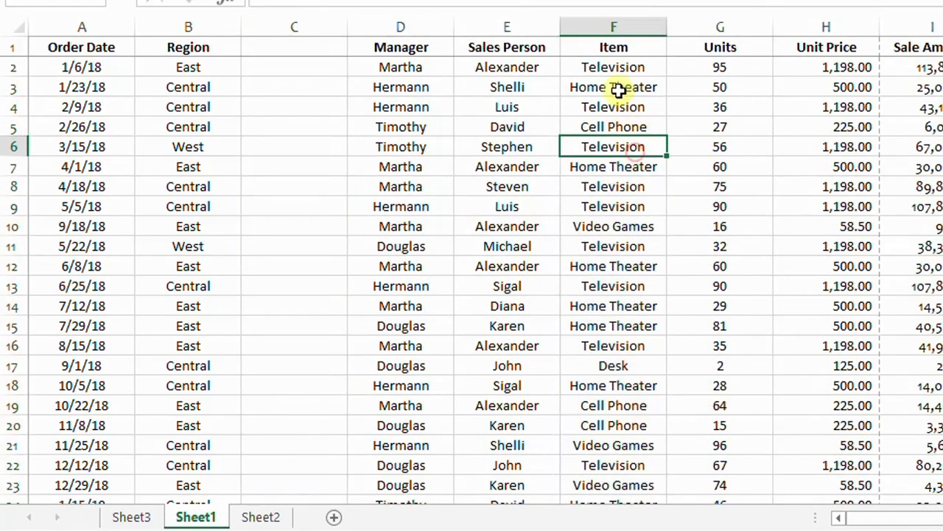
{"action": "left_click", "coordinate": [612, 270]}
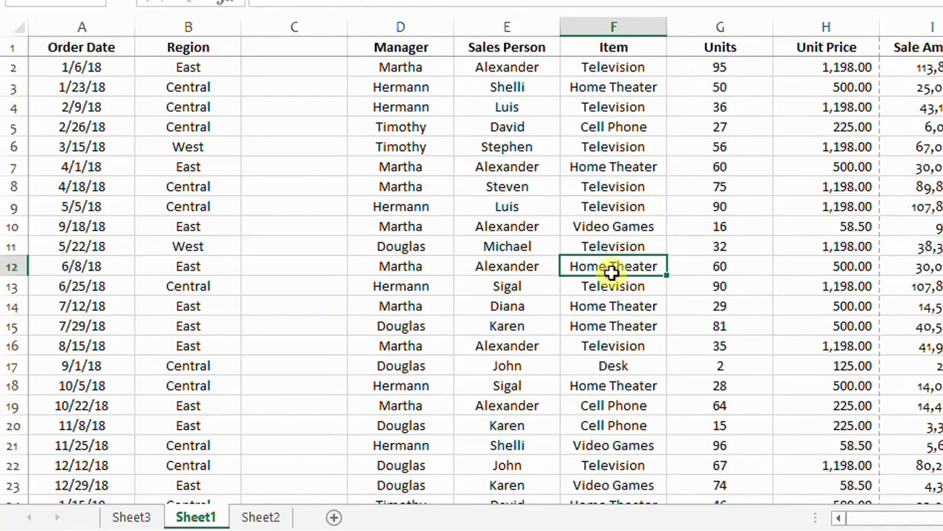
{"action": "key", "text": "ctrl+space"}
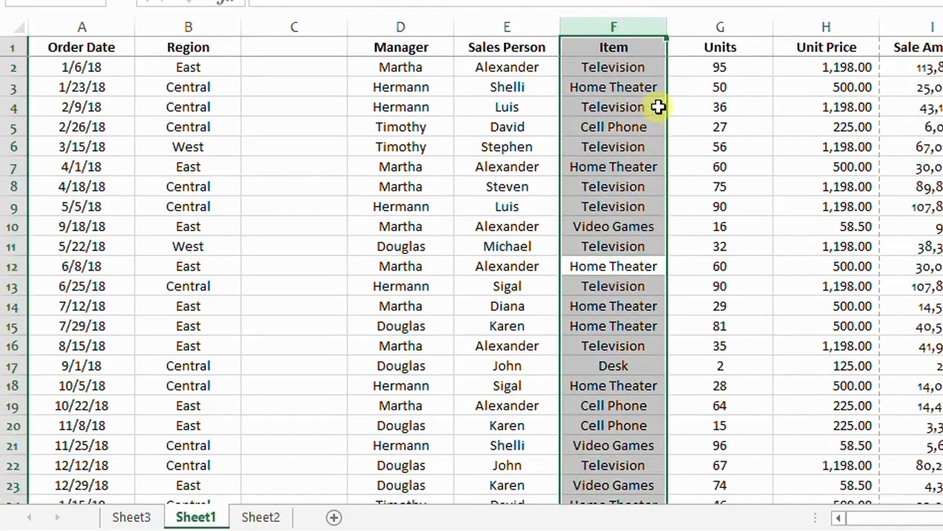
{"action": "left_click_drag", "start_coordinate": [559, 184], "coordinate": [344, 192]}
Delete the empty column F left behind by the move
{"action": "left_click", "coordinate": [587, 25]}
{"action": "right_click", "coordinate": [589, 26]}
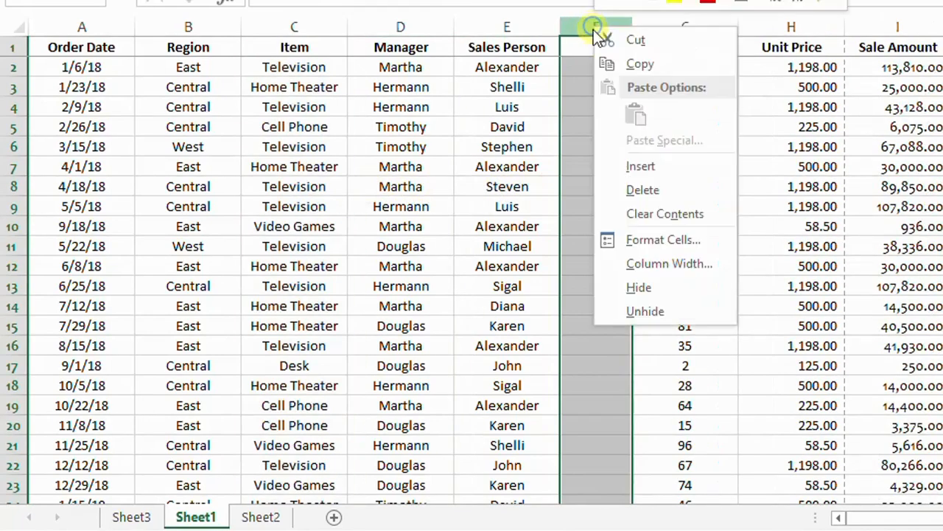